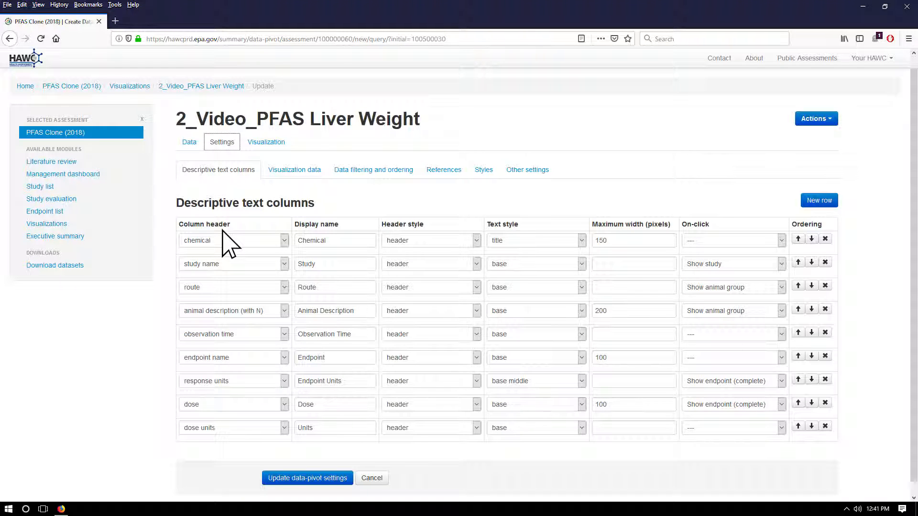
# Step: Check the source data table, and add a descriptive text column for treatment period
pyautogui.click(189, 144)
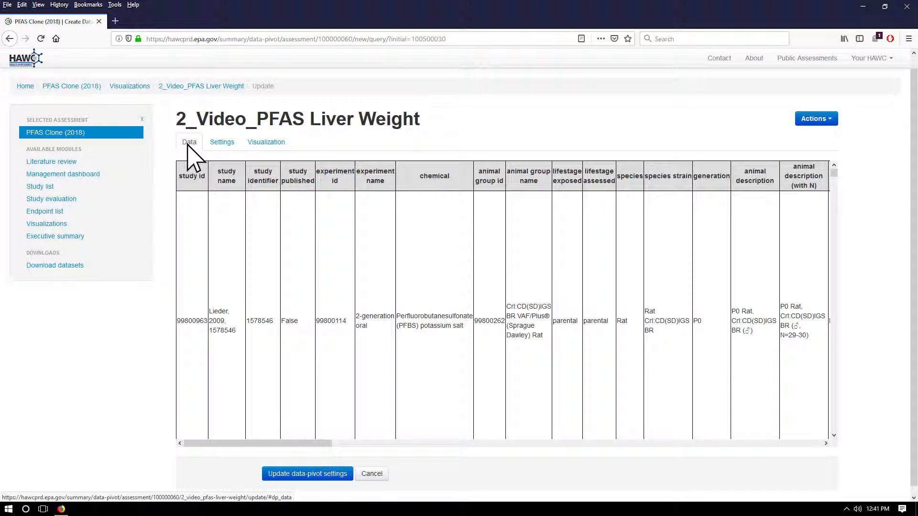
pyautogui.click(223, 143)
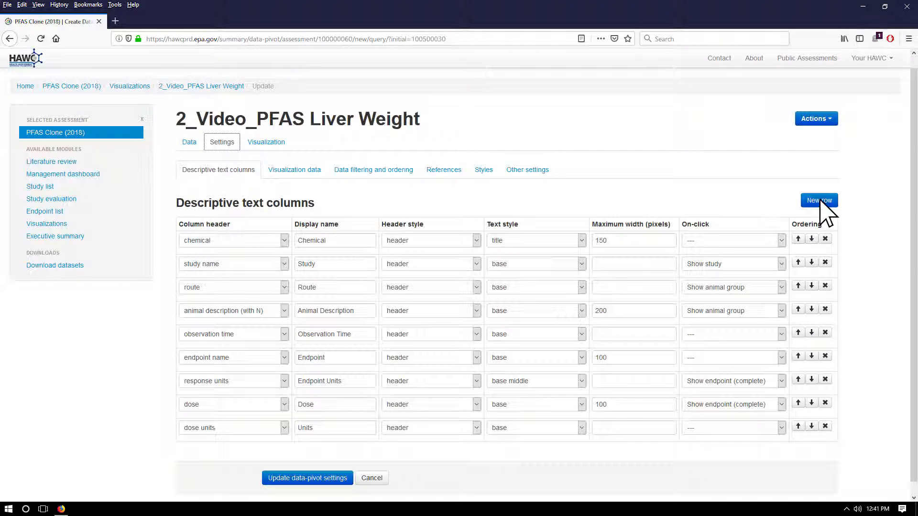
pyautogui.click(821, 201)
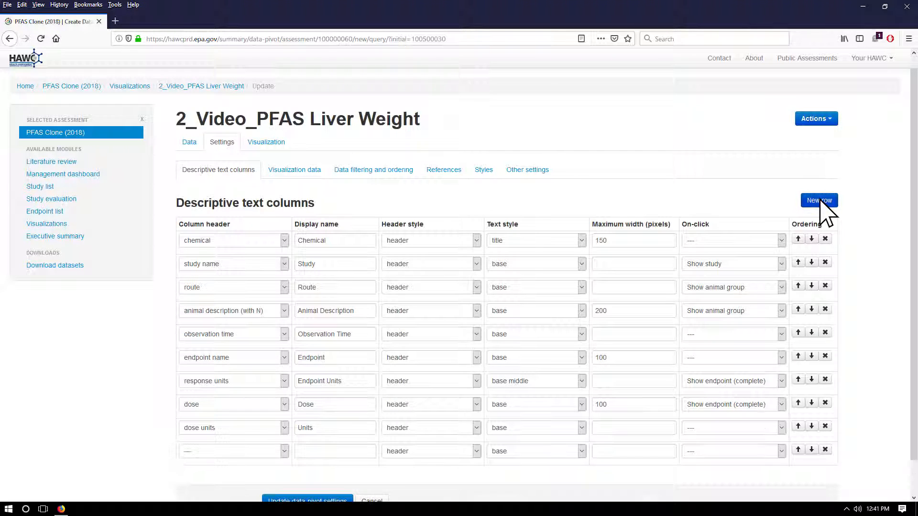
pyautogui.click(284, 452)
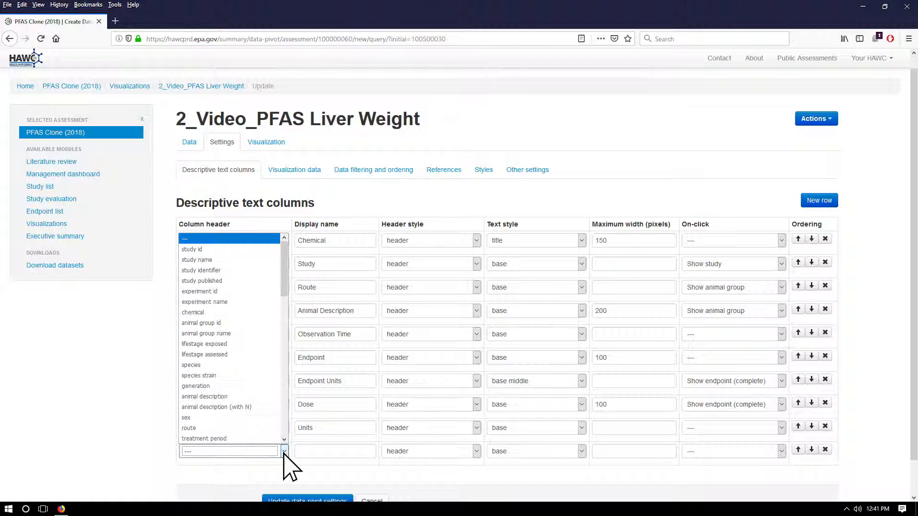
pyautogui.click(219, 440)
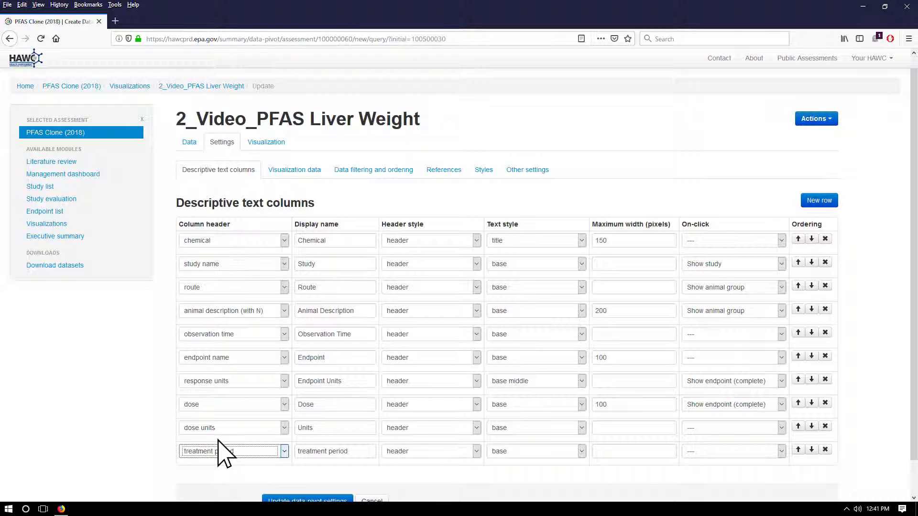
# Step: Delete the dose units text column and set the treatment period column's display name to "Exposure"
pyautogui.click(824, 426)
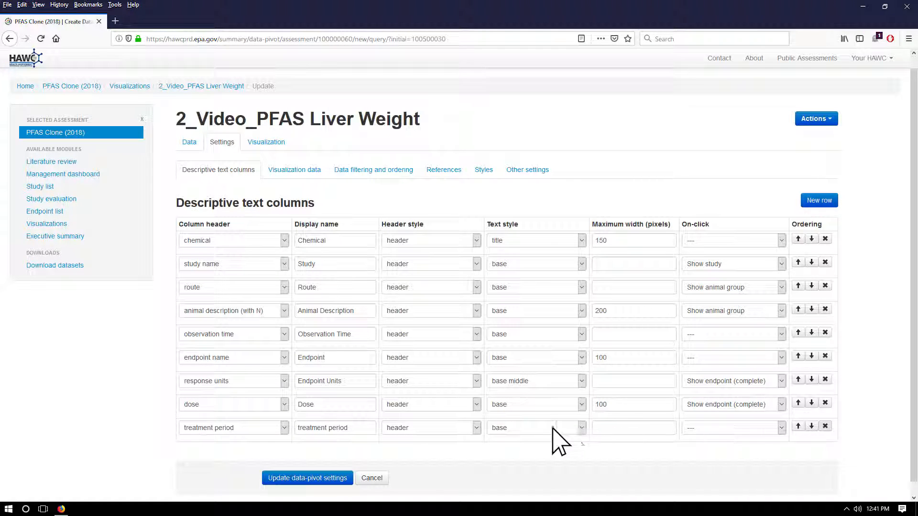
pyautogui.tripleClick(363, 429)
pyautogui.press('BackSpace')
pyautogui.write('Exposur')
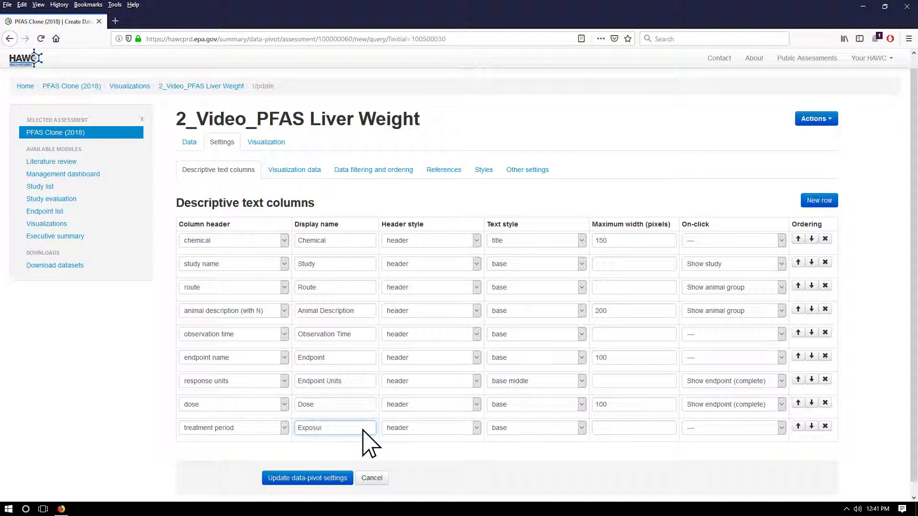
# Step: Set the dose column's display name to "Dose (mg/kg-day)"
pyautogui.tripleClick(358, 405)
pyautogui.press('BackSpace')
pyautogui.write('Dose (mg/kg-day)')
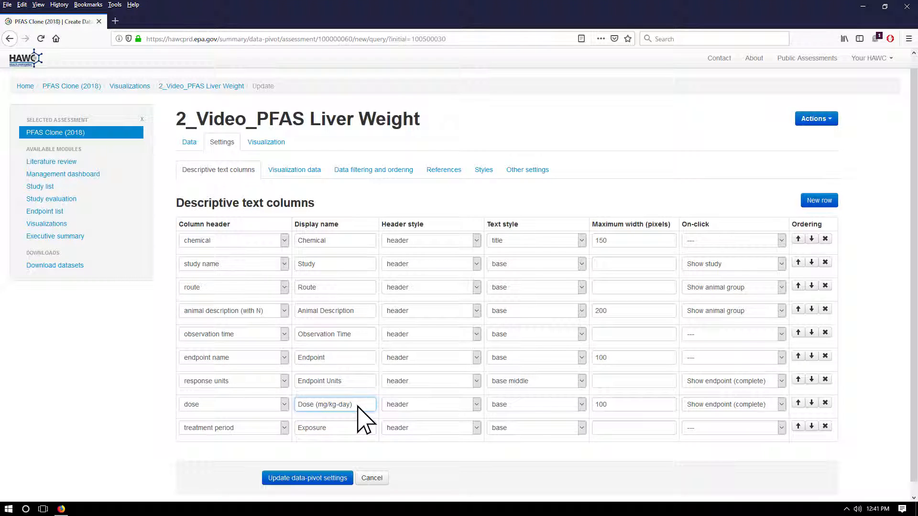
# Step: Reorder the text columns so treatment period directly follows route and observation time sits directly before dose
pyautogui.click(798, 426)
pyautogui.click(798, 403)
pyautogui.click(798, 379)
pyautogui.click(798, 356)
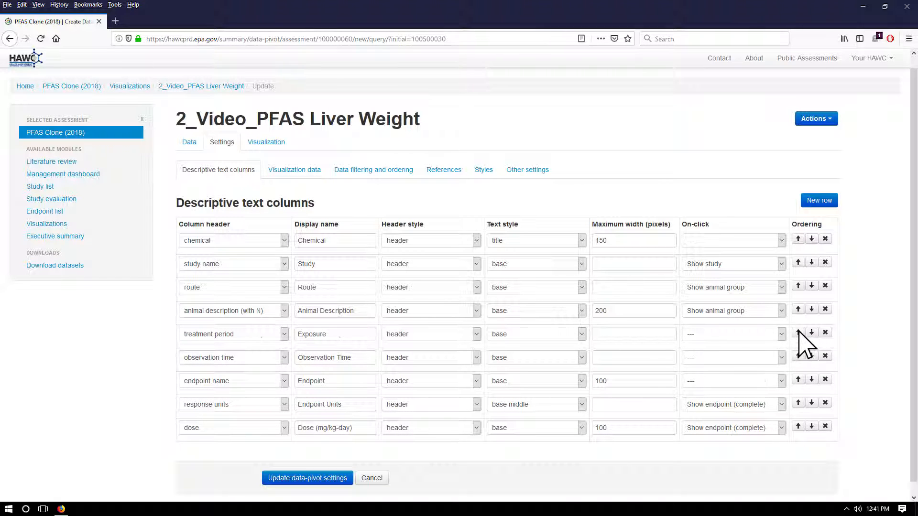
pyautogui.click(798, 333)
pyautogui.click(812, 356)
pyautogui.click(811, 380)
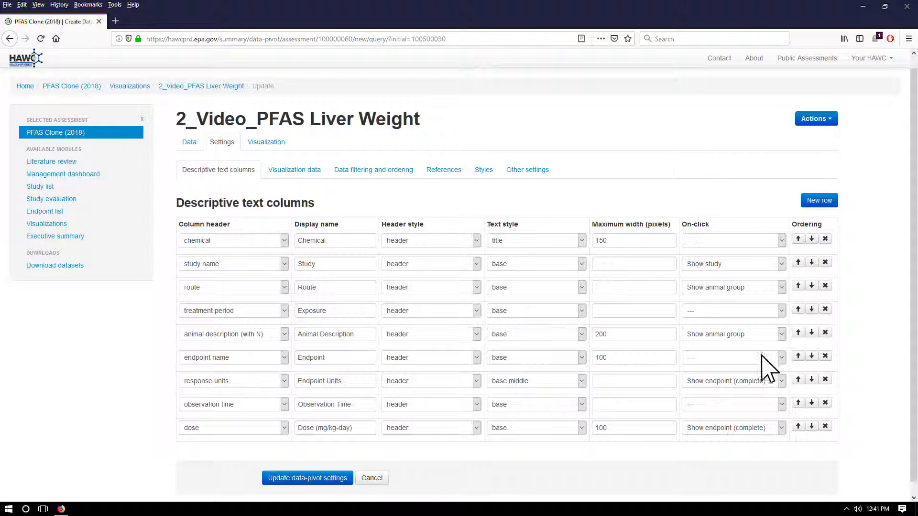
# Step: Set the study name column's text style to "normal | blue" and the animal description column's maximum width to 200 pixels
pyautogui.click(580, 264)
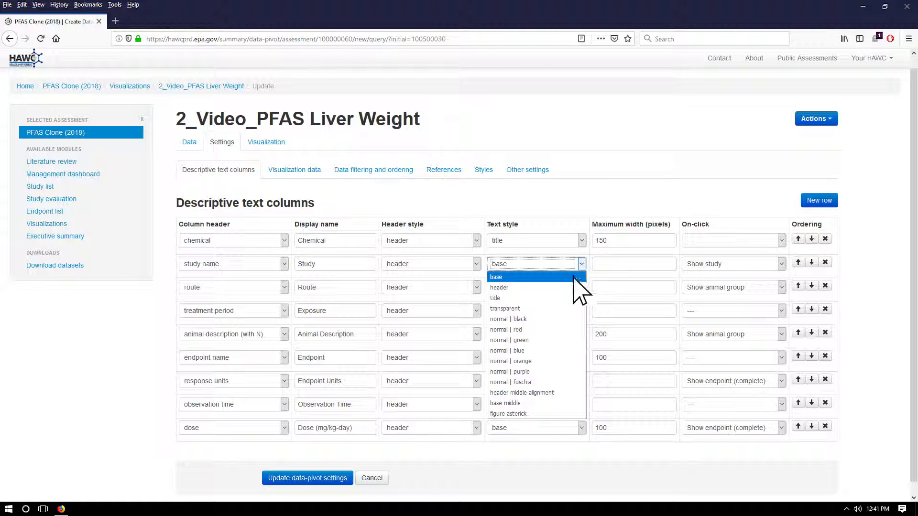
pyautogui.click(522, 351)
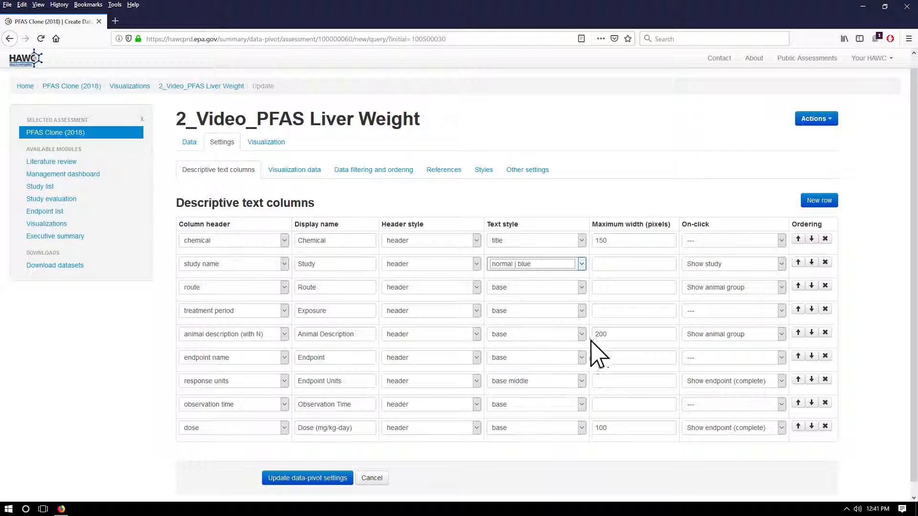
pyautogui.doubleClick(638, 334)
pyautogui.press('BackSpace')
pyautogui.write('200')
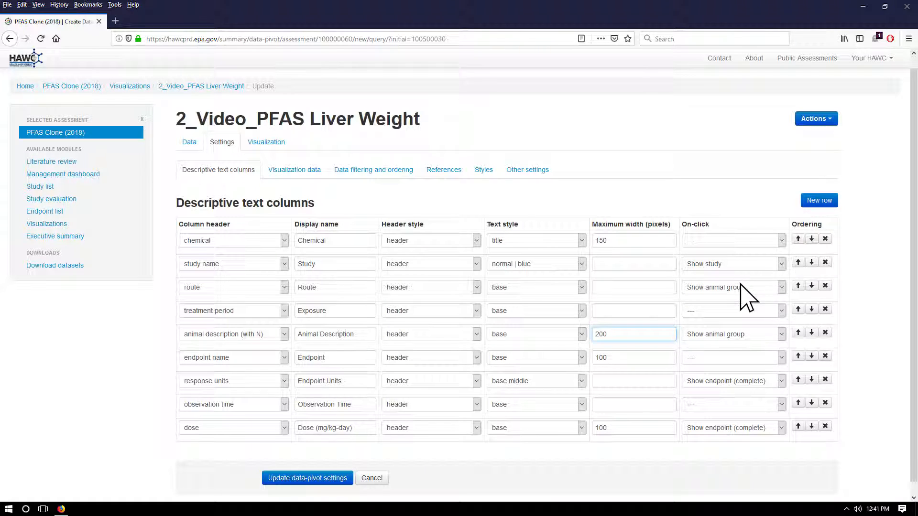
# Step: Set the on-click actions to Show study for study name, Show endpoint (complete) for response units and Show animal group for route
pyautogui.click(781, 264)
pyautogui.click(764, 287)
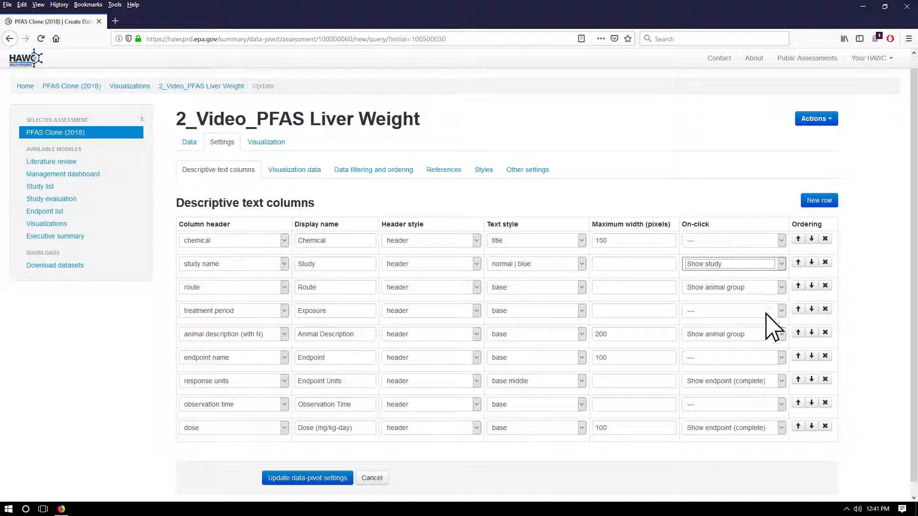
pyautogui.click(781, 381)
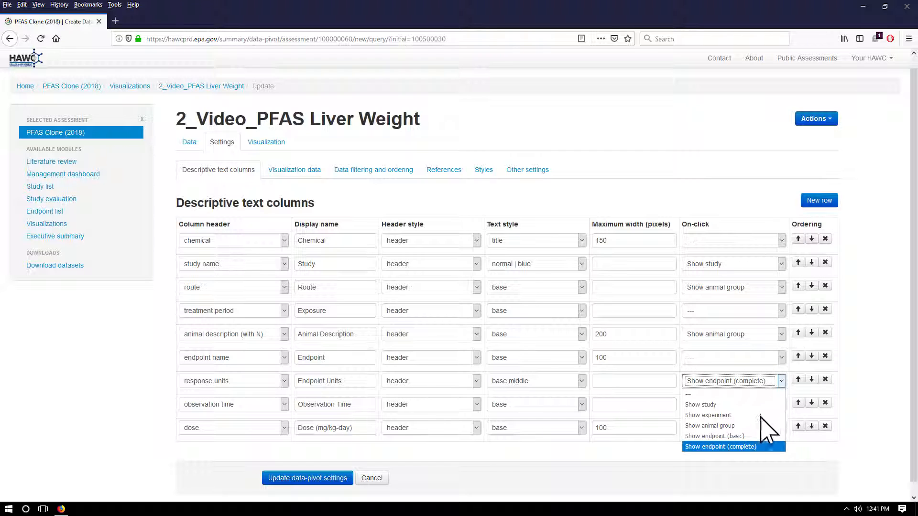
pyautogui.click(743, 447)
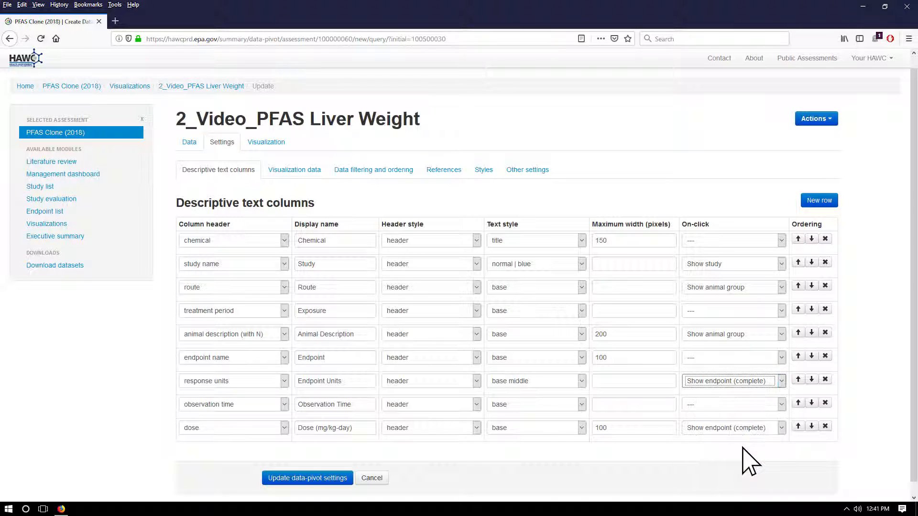
pyautogui.click(781, 287)
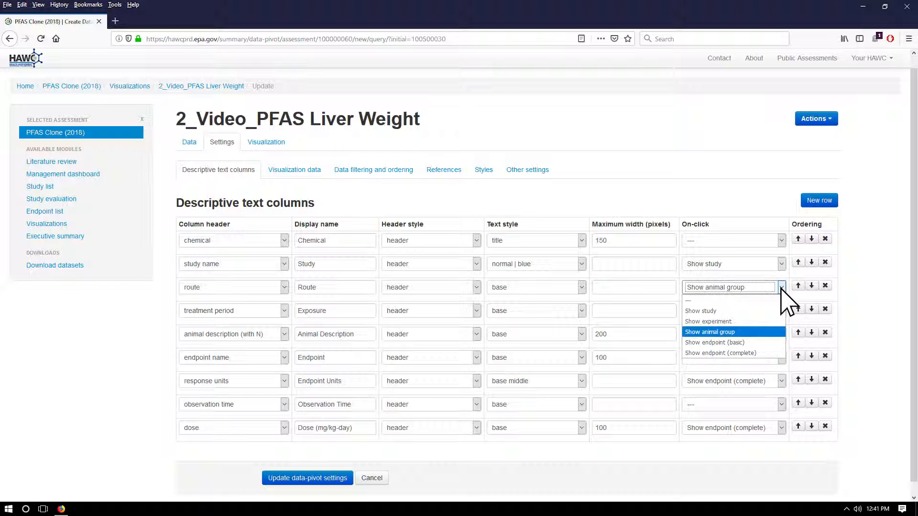
pyautogui.click(736, 333)
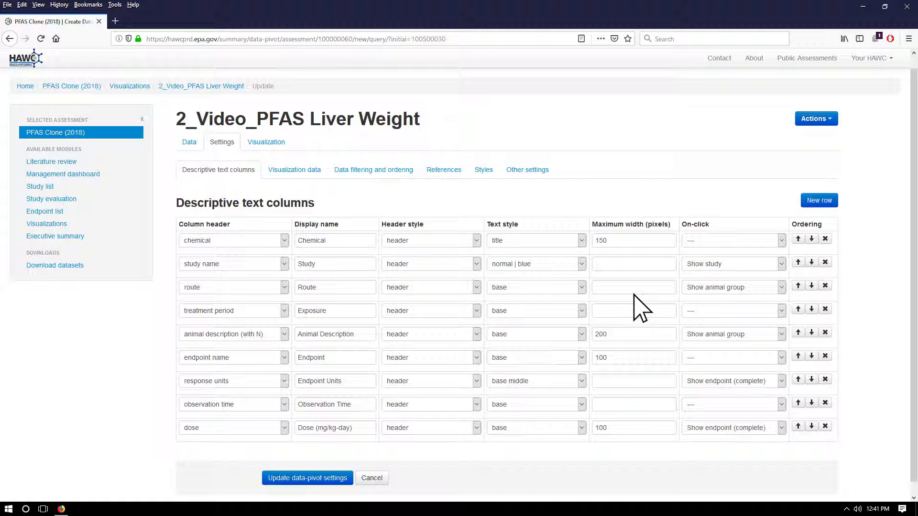
# Step: Add a second conditional formatting rule to the percent control mean data point, using the dose index field and the discrete-style type
pyautogui.click(299, 173)
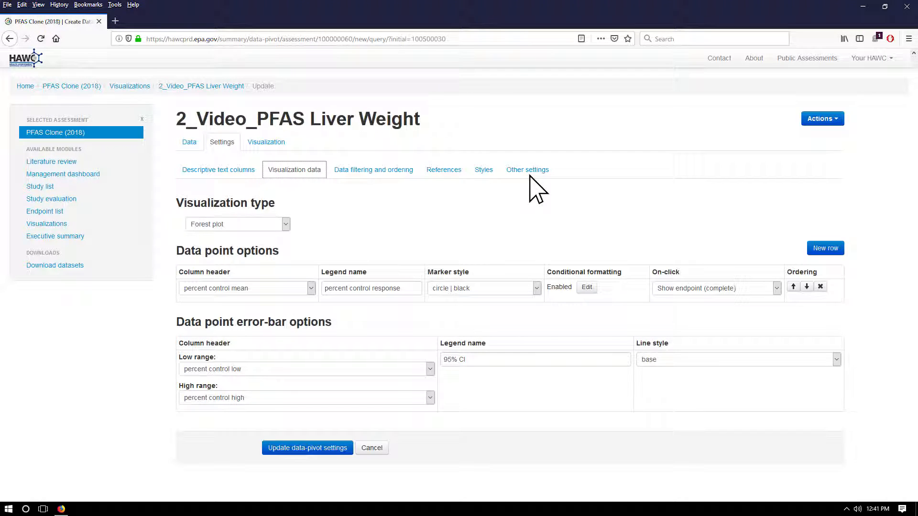
pyautogui.click(586, 287)
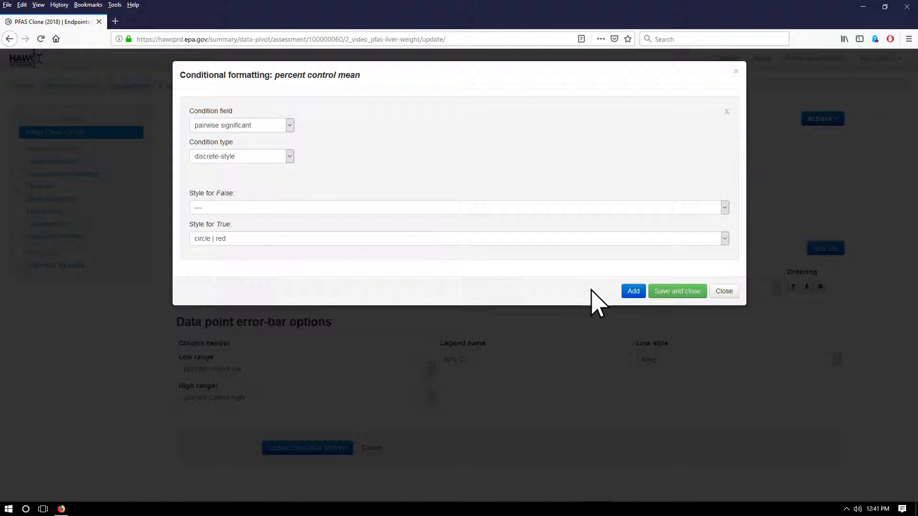
pyautogui.click(633, 292)
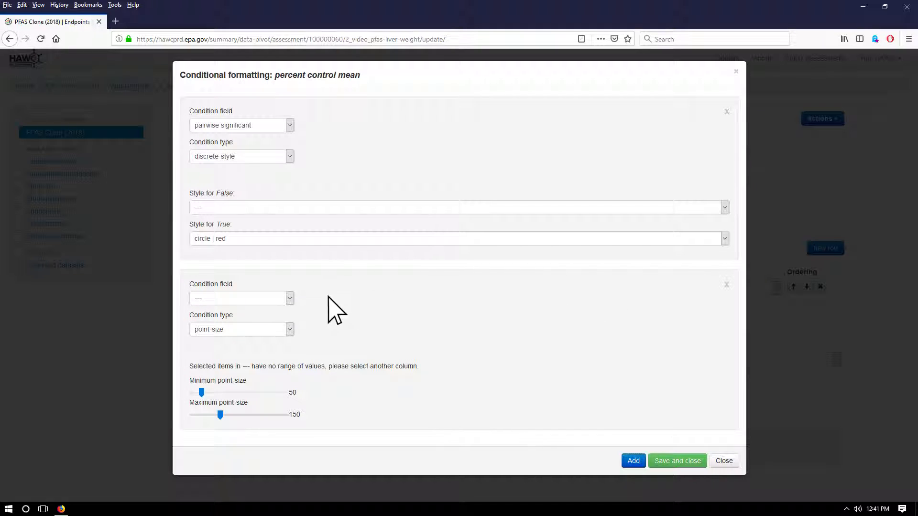
pyautogui.click(290, 299)
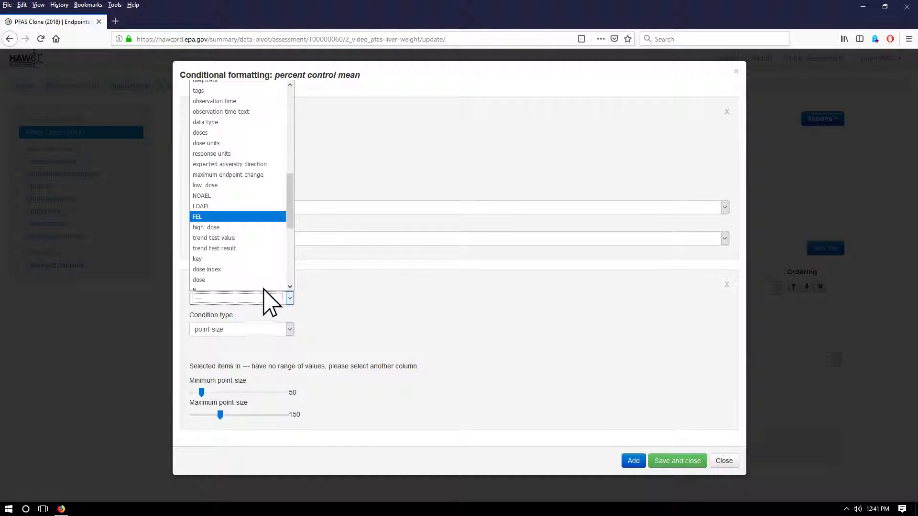
pyautogui.click(211, 270)
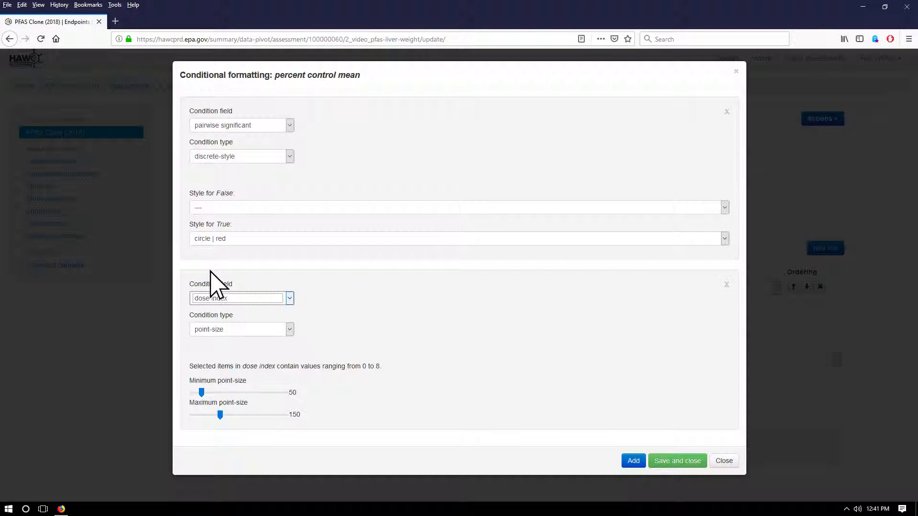
pyautogui.click(290, 330)
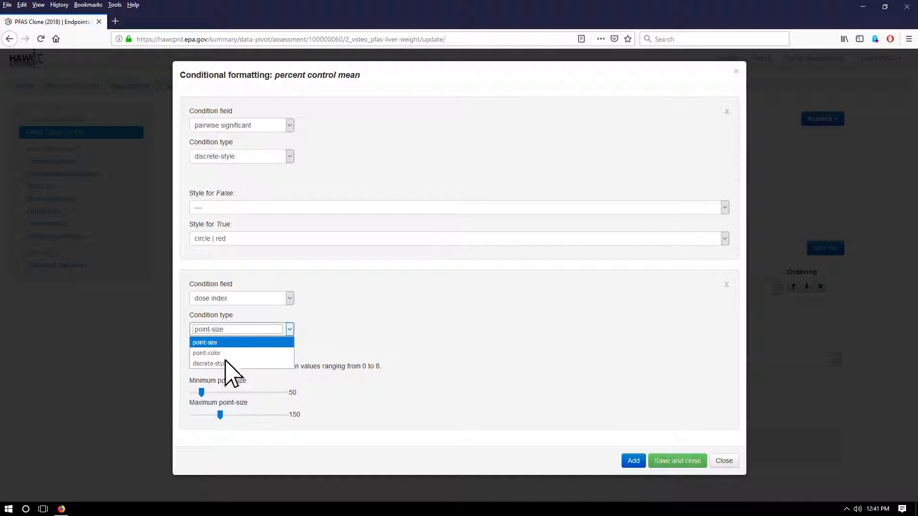
pyautogui.click(210, 363)
# Step: Style dose index 0 as "triangle up | blue", set indexes 1 to 8 to the blank style (---), and save the conditional formatting
pyautogui.scroll(-4, 718, 409)
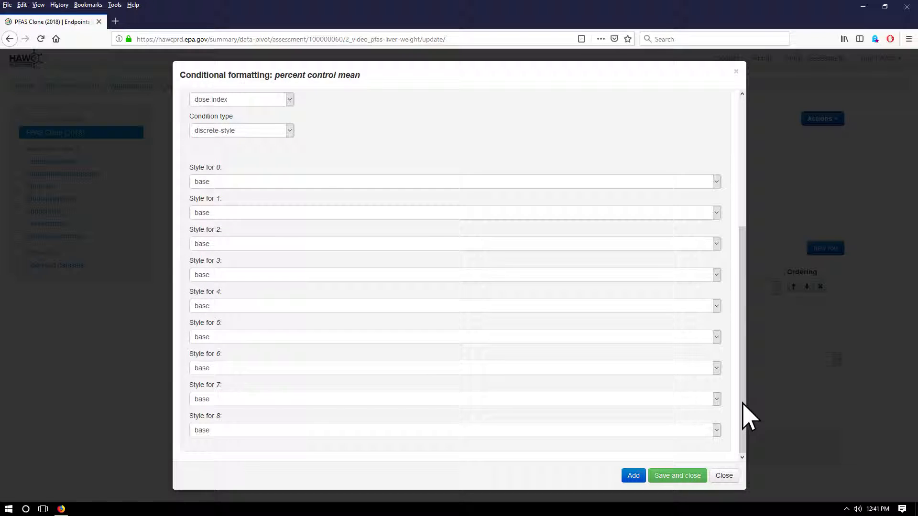
pyautogui.click(717, 182)
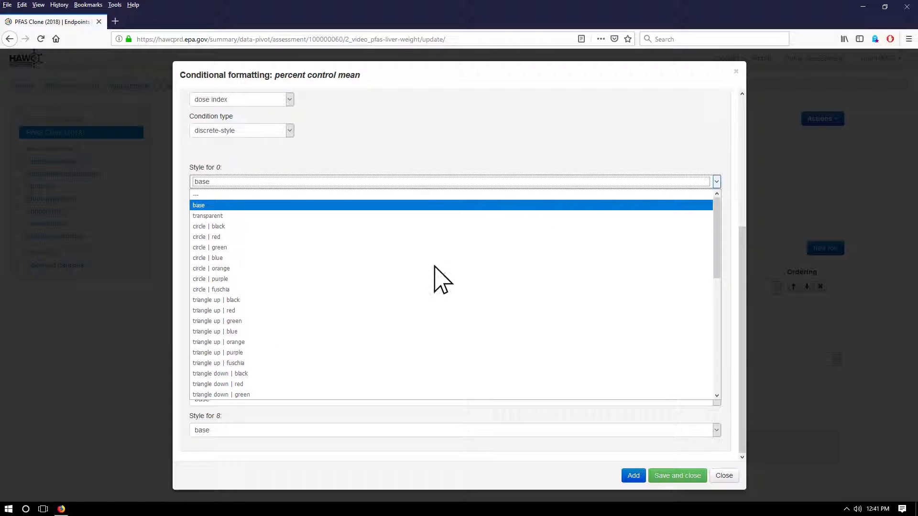
pyautogui.click(229, 331)
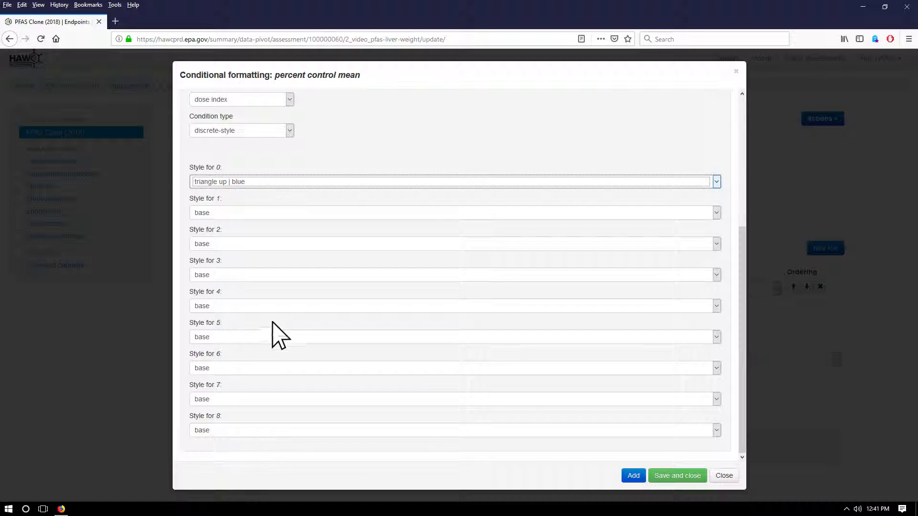
pyautogui.click(717, 214)
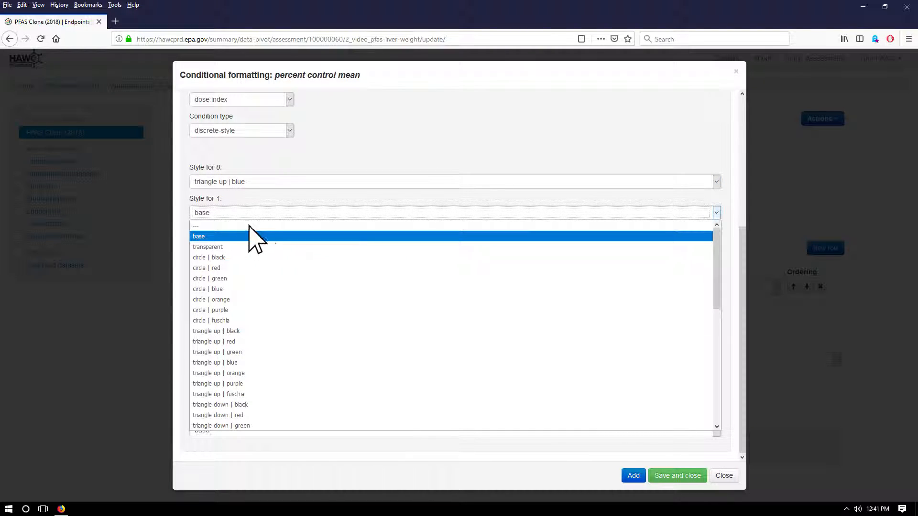
pyautogui.click(200, 226)
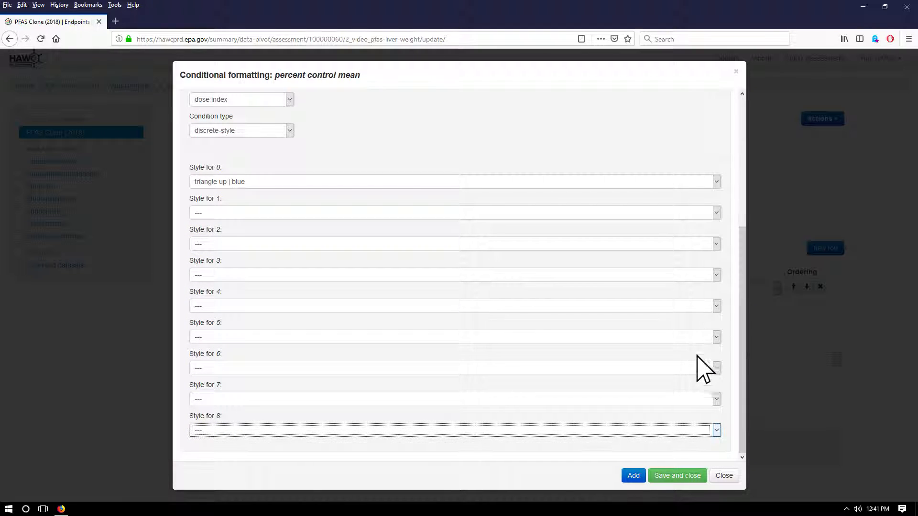
pyautogui.click(675, 476)
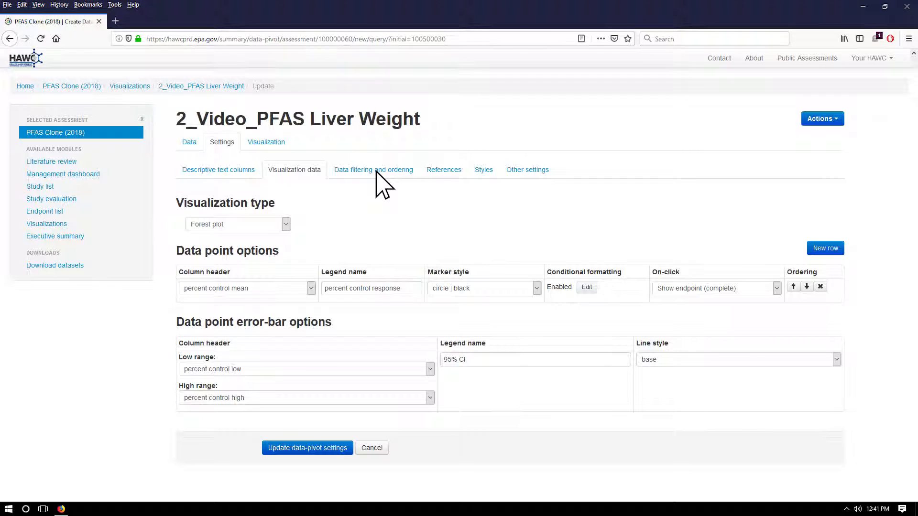
# Step: Set the percent control mean data point's on-click action to Show endpoint (complete)
pyautogui.click(778, 289)
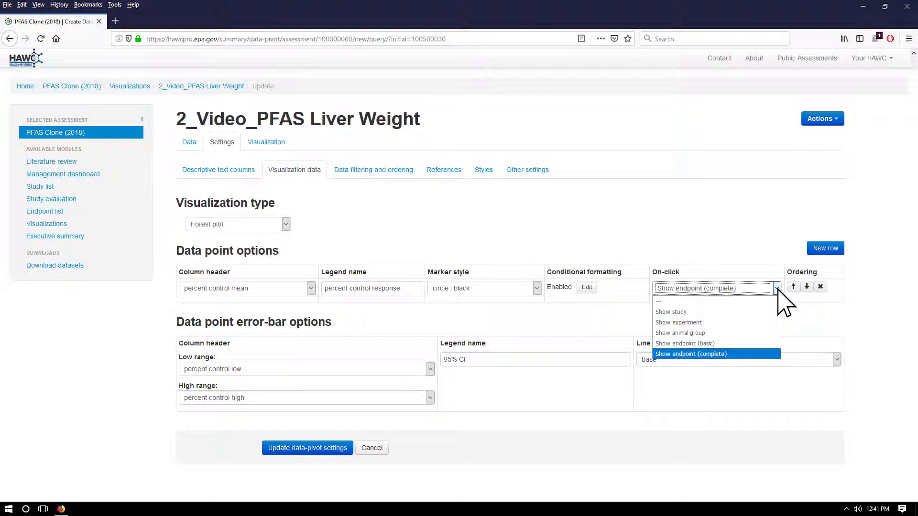
pyautogui.click(694, 355)
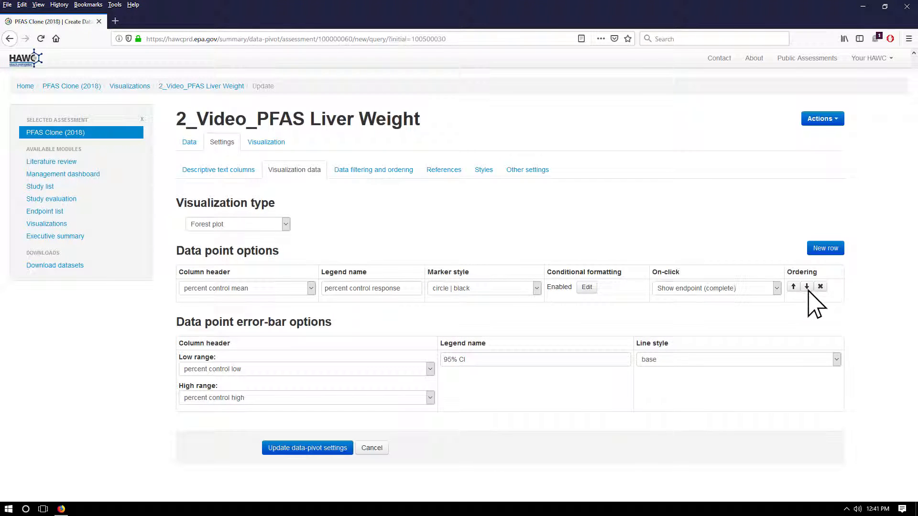
pyautogui.click(826, 250)
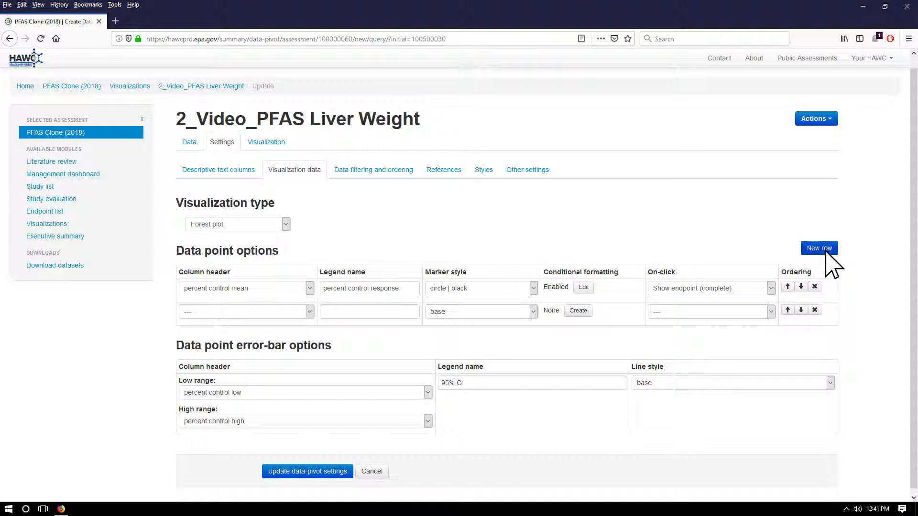
pyautogui.click(815, 311)
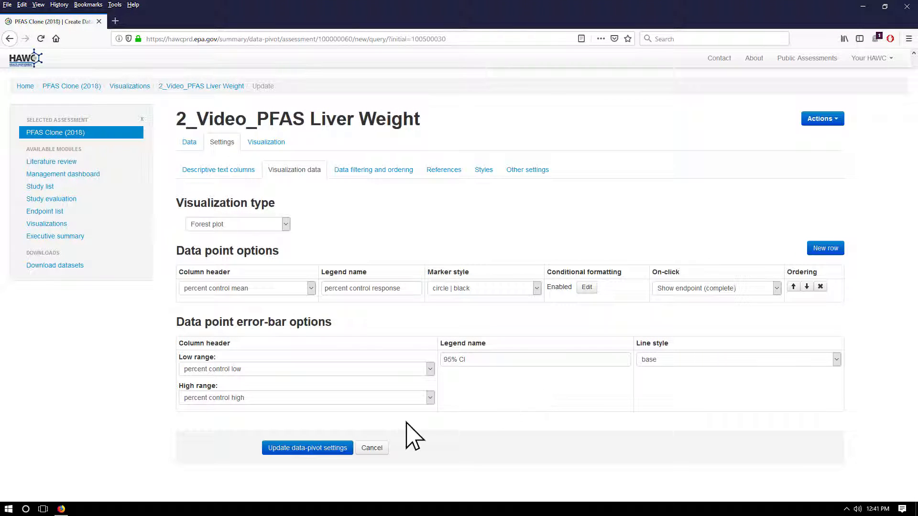
# Step: Save the data pivot settings and review the updated forest plot across its studies
pyautogui.click(302, 452)
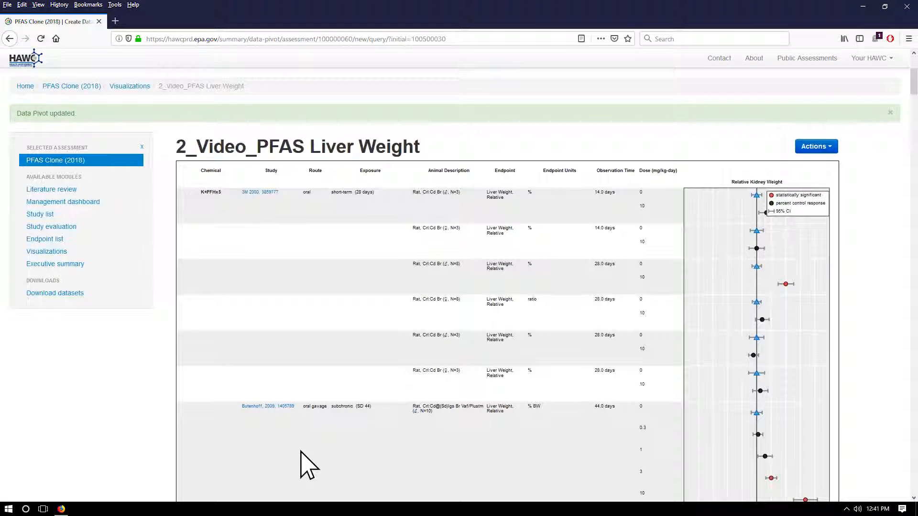
pyautogui.scroll(-10, 302, 452)
pyautogui.scroll(-10, 309, 466)
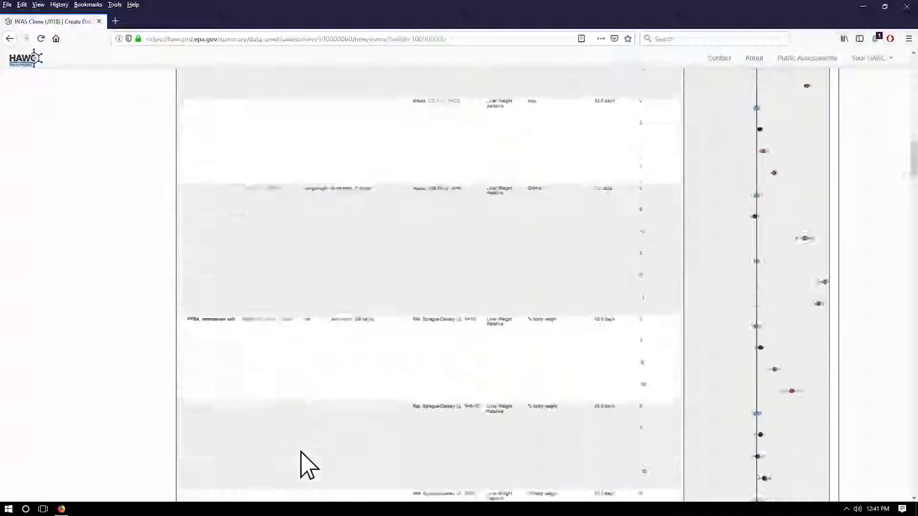
pyautogui.scroll(-10, 309, 466)
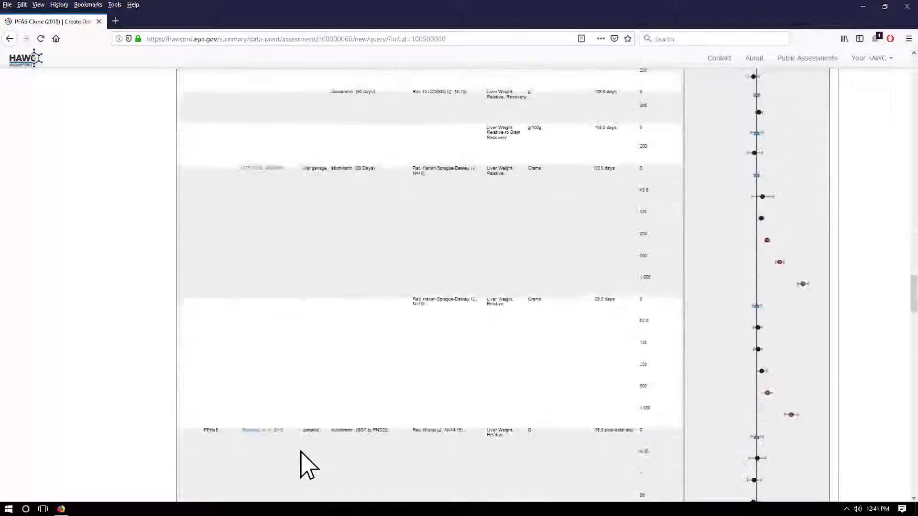
pyautogui.scroll(-10, 301, 452)
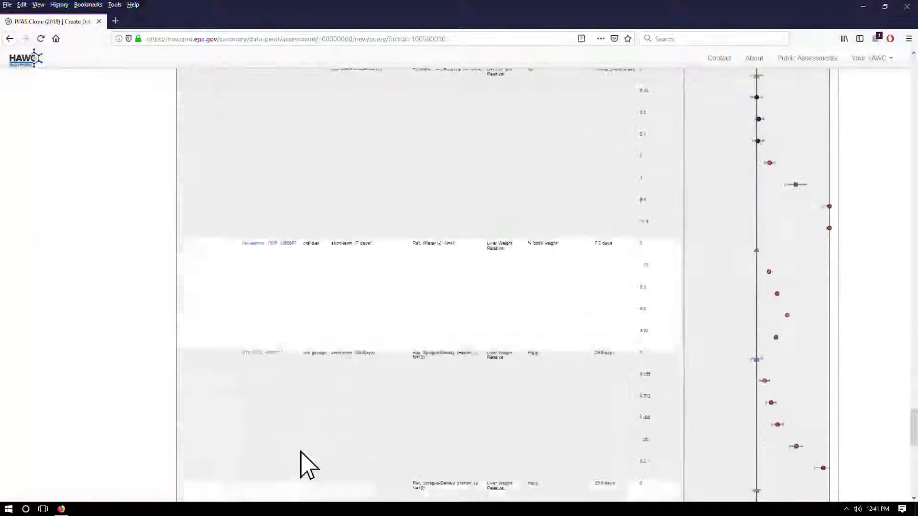